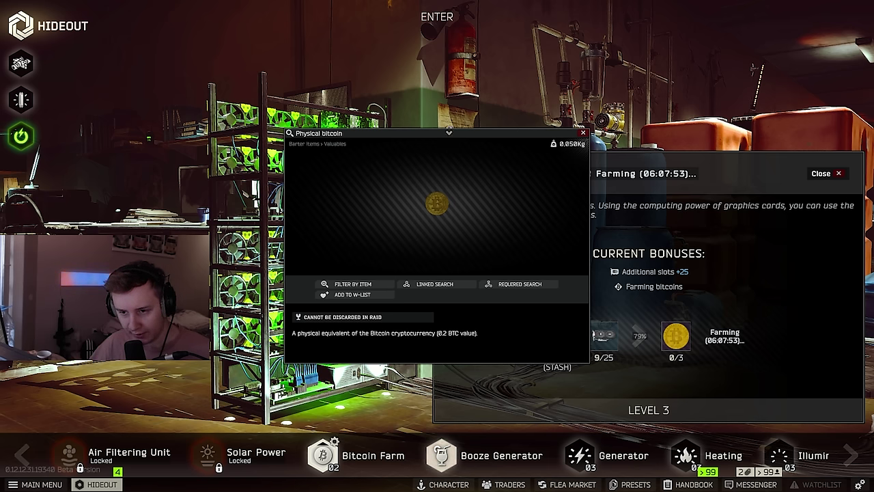
Step: Enlarge the Physical bitcoin inspection window to nearly full height and examine the coin model
drag(450, 133, 450, 5)
drag(442, 367, 442, 467)
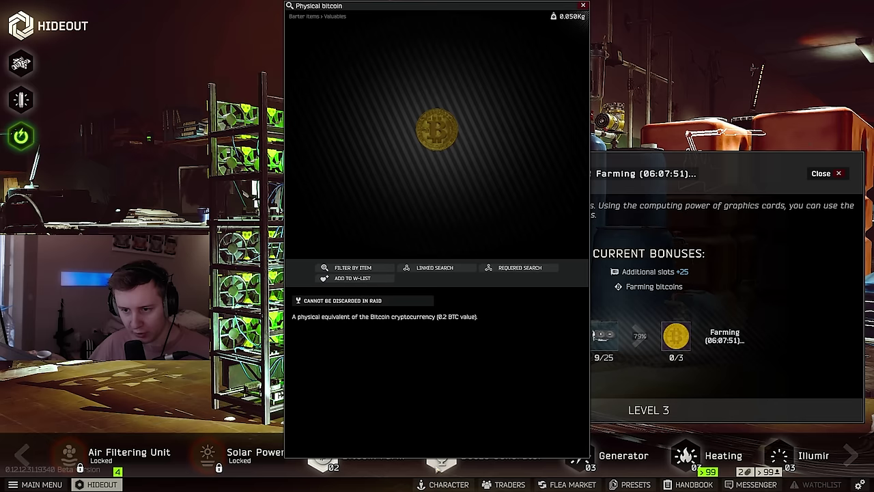
drag(440, 163, 442, 139)
Step: Repeatedly inspect and close the bitcoin from the Bitcoin Farm to examine how its texture loads
click(662, 344)
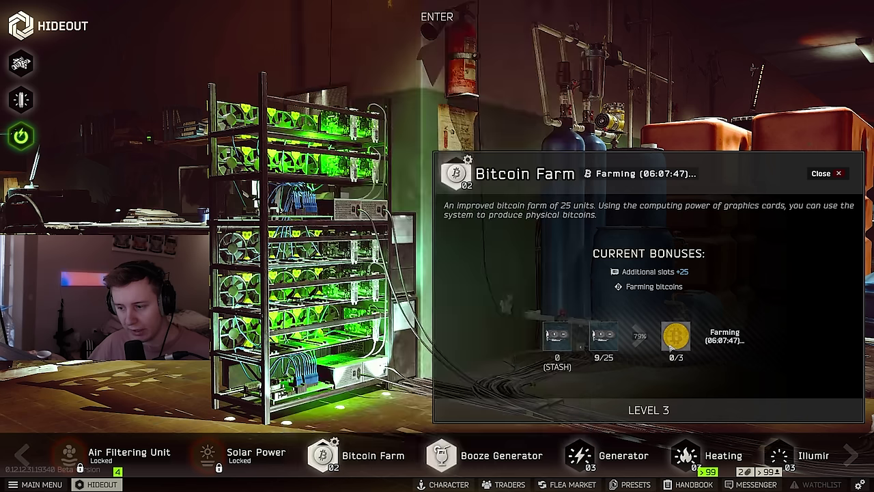
click(662, 345)
click(662, 344)
click(671, 346)
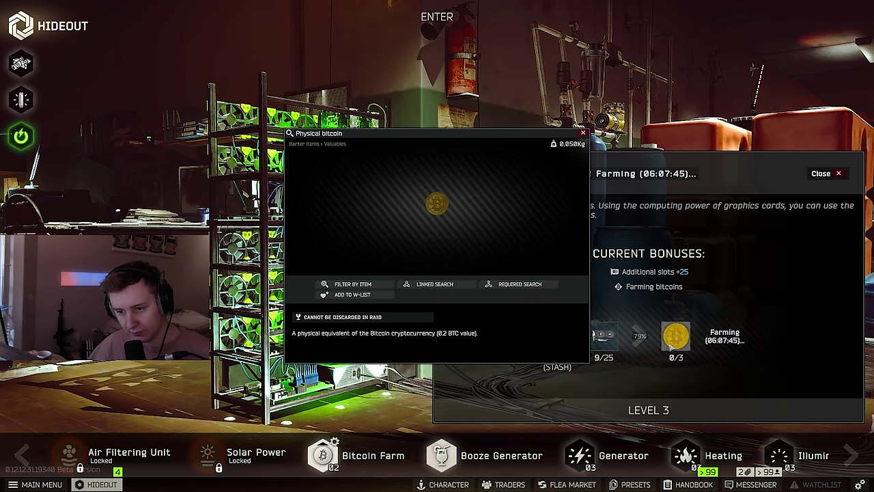
click(671, 346)
click(671, 346)
click(671, 346)
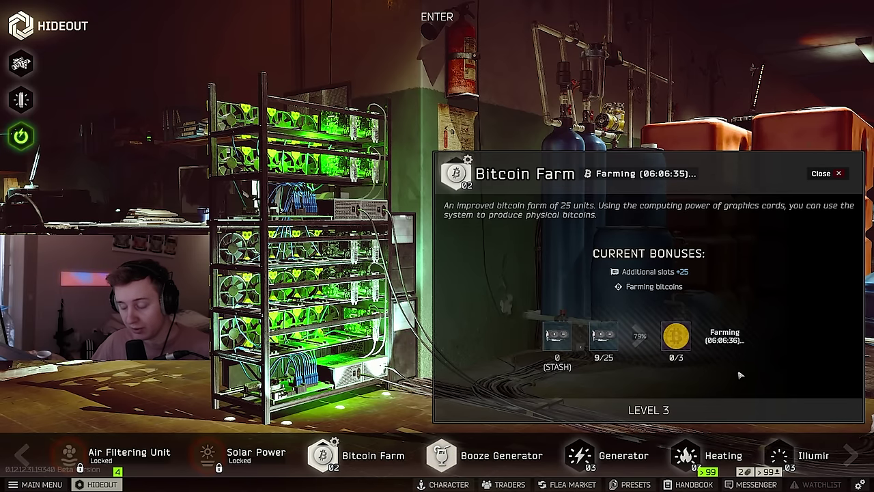
click(683, 339)
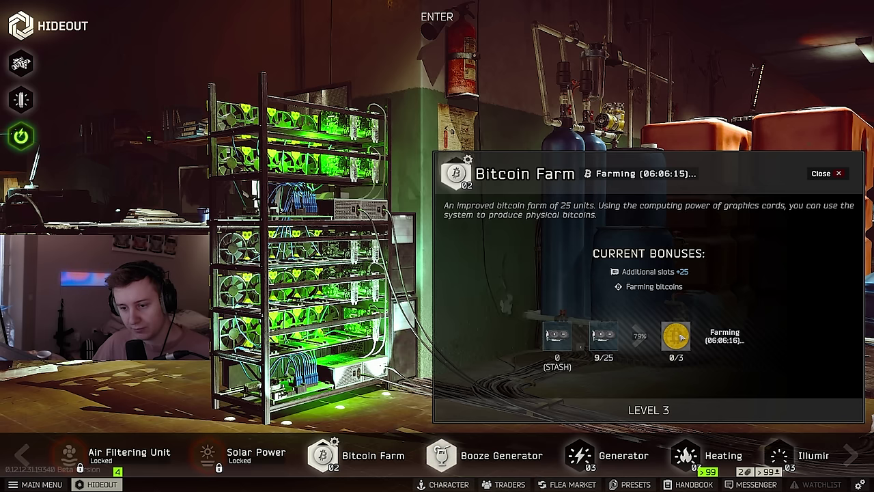
key(Escape)
click(676, 335)
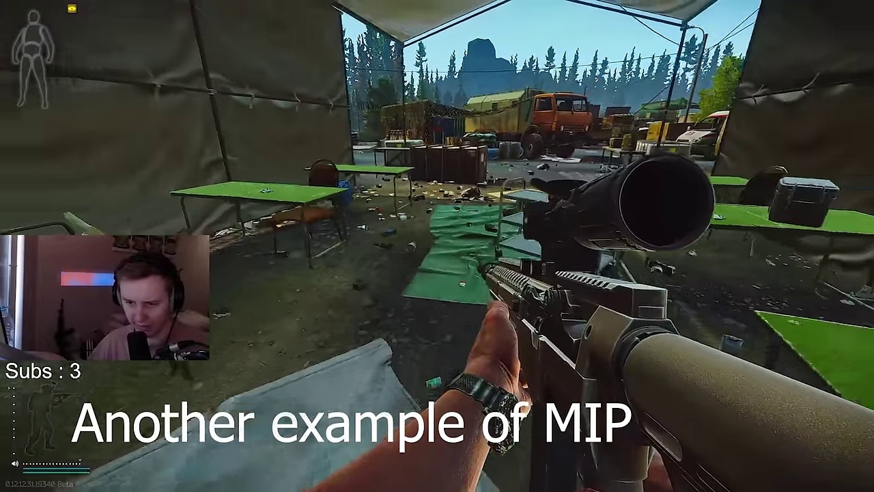
right_click(437, 245)
key(alt+v)
key(alt+v)
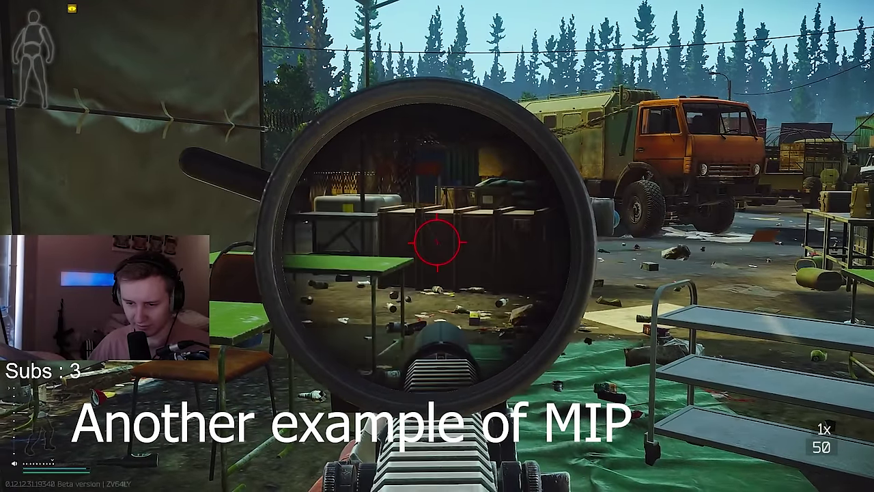
key(w)
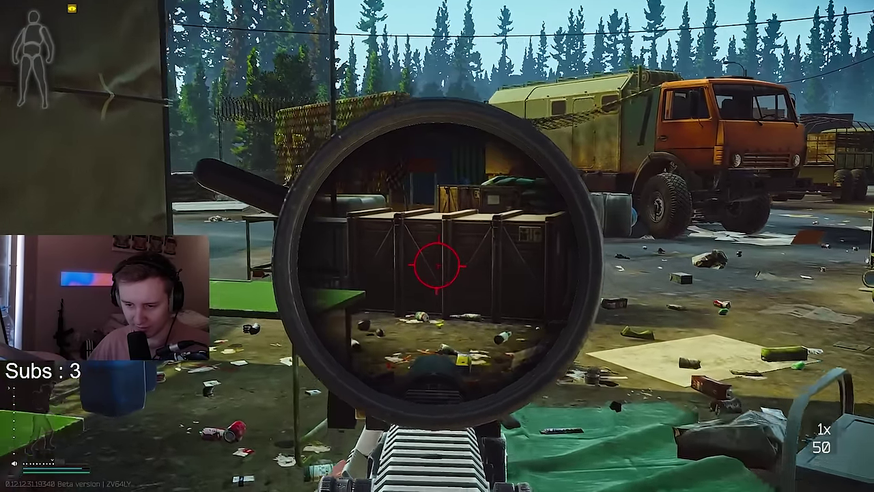
key(s)
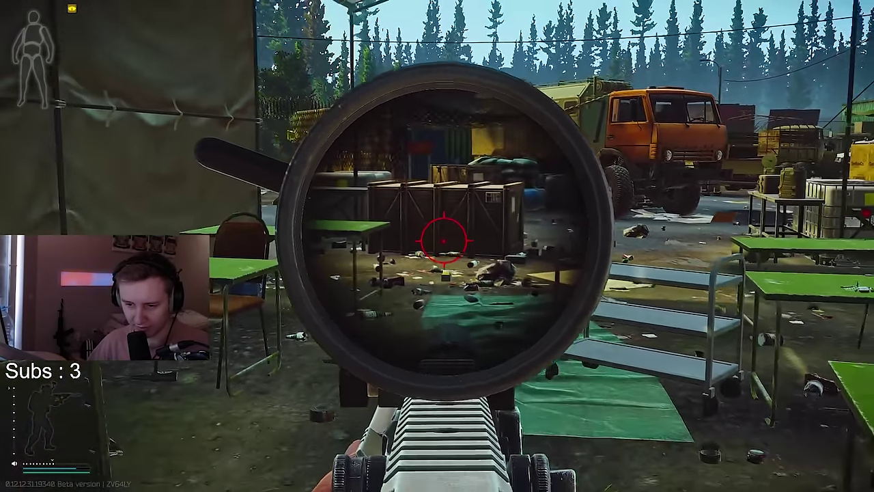
right_click(437, 245)
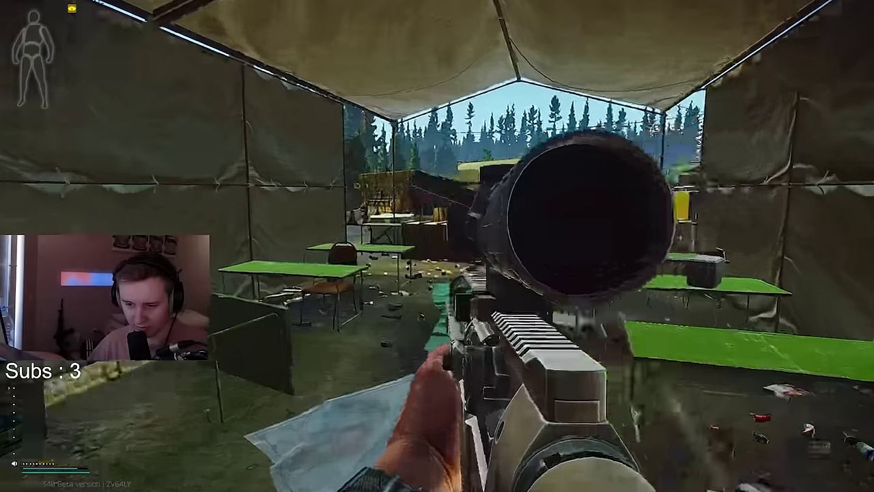
right_click(437, 246)
key(s)
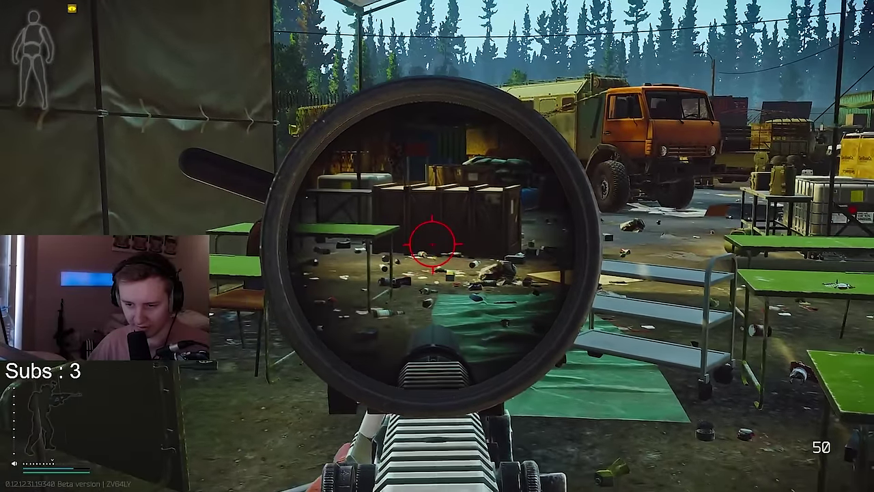
alt+right_click(437, 246)
alt+right_click(436, 246)
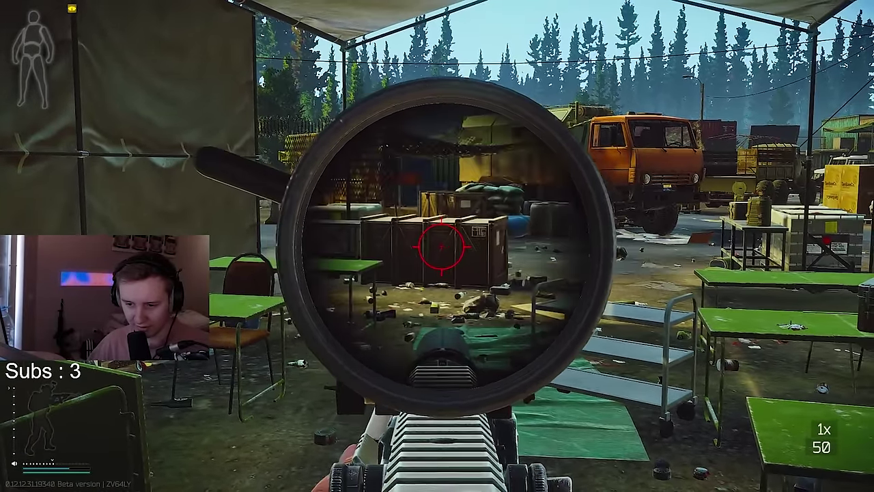
right_click(437, 246)
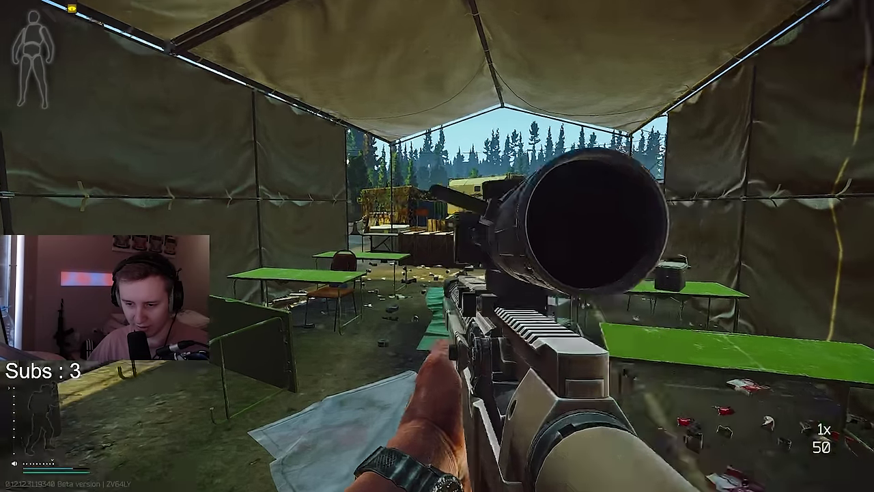
right_click(437, 246)
alt+right_click(436, 245)
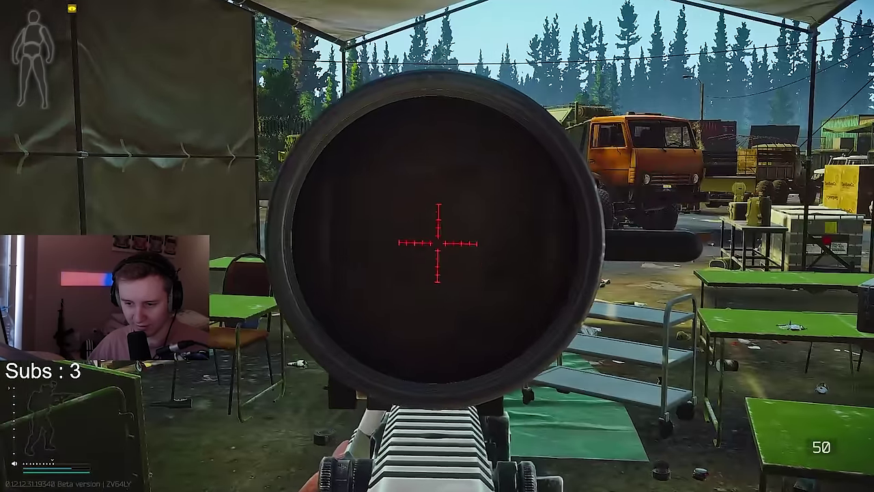
alt+right_click(436, 245)
right_click(437, 246)
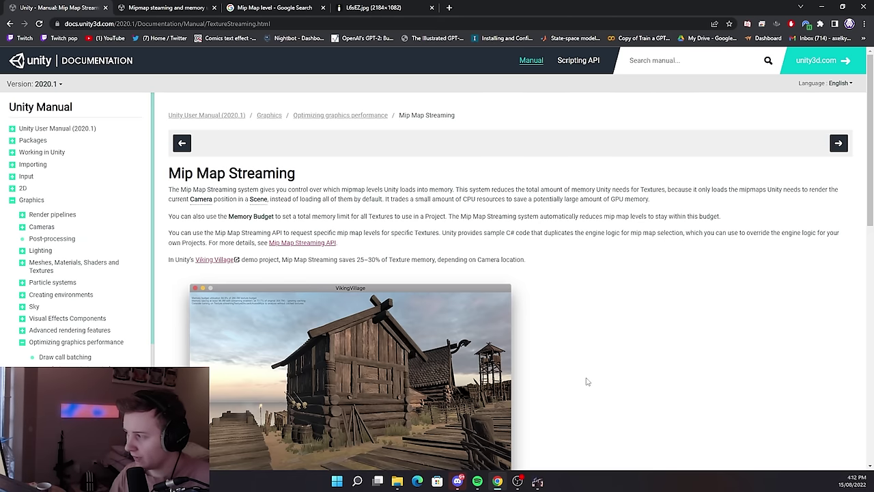
Step: Read the Unity manual's Mip Map Streaming passage on trading CPU resources for GPU memory
mouse_move(870, 143)
mouse_down()
mouse_move(870, 307)
mouse_move(869, 136)
mouse_up()
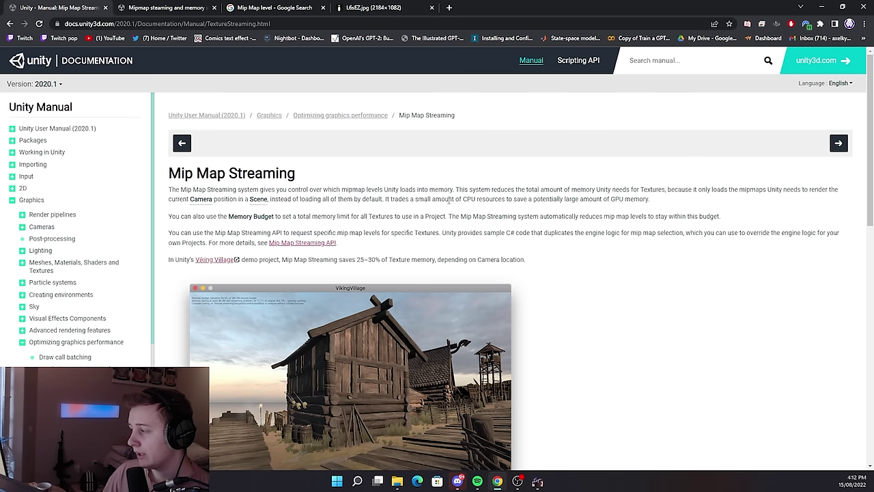
drag(448, 198, 497, 198)
click(503, 198)
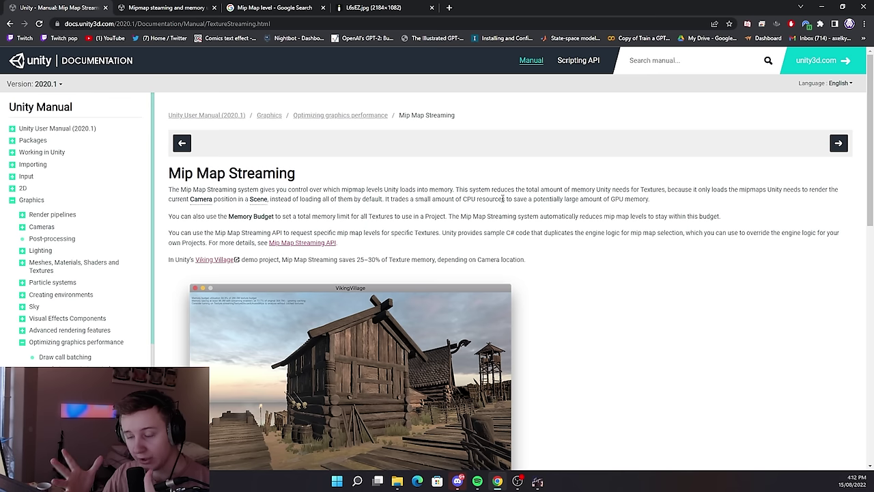
drag(540, 197, 652, 203)
click(651, 202)
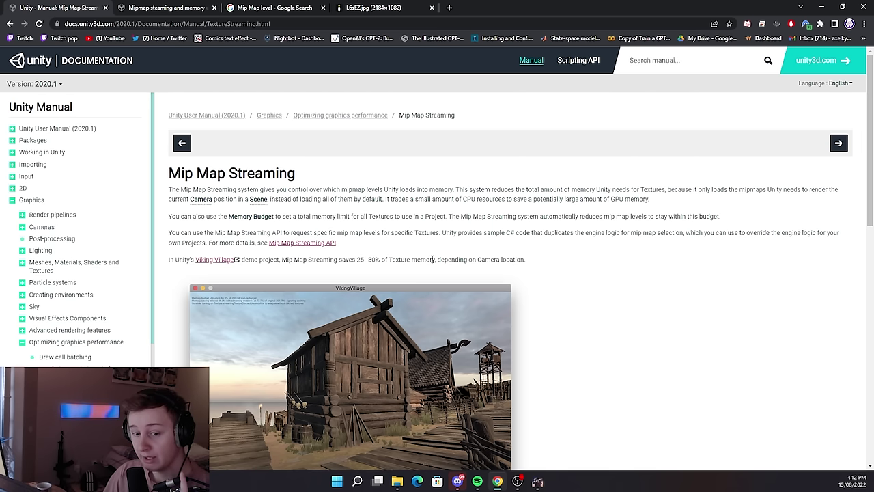
Step: Read the mipmap level definition in the "Mip Map level" search results, and view the L6sEZ.jpg image
key(ctrl+3)
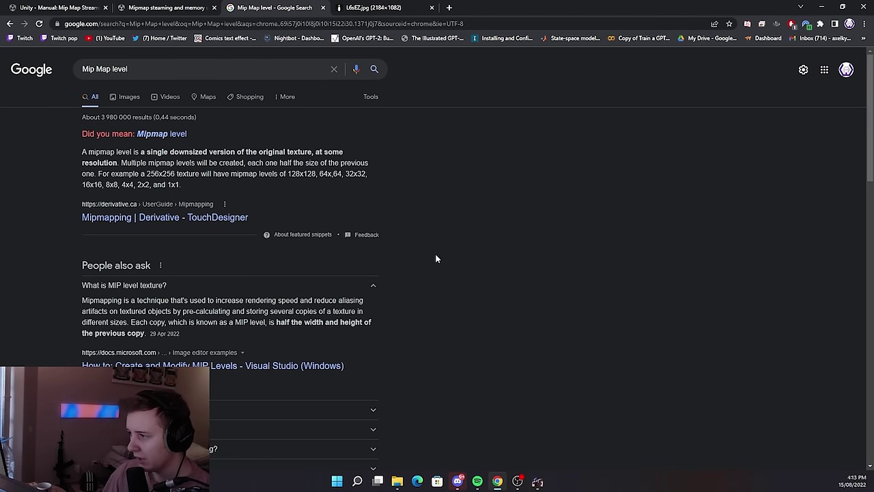
drag(146, 153, 119, 163)
click(200, 184)
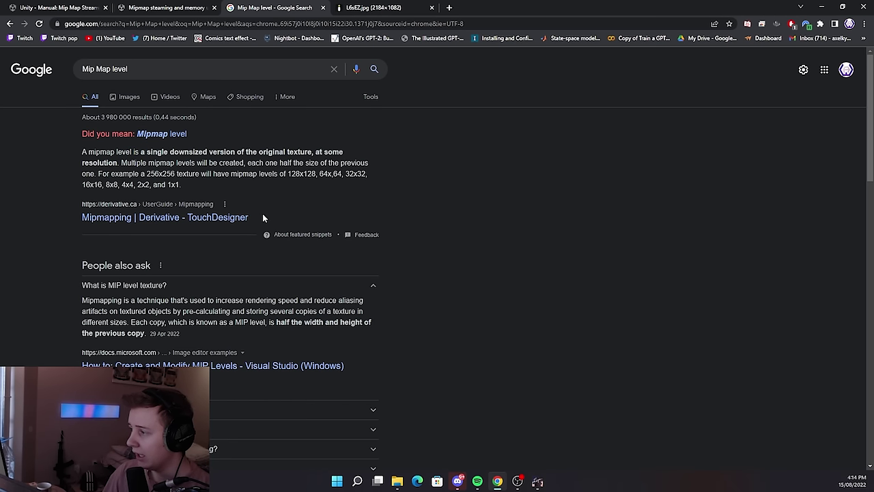
click(372, 7)
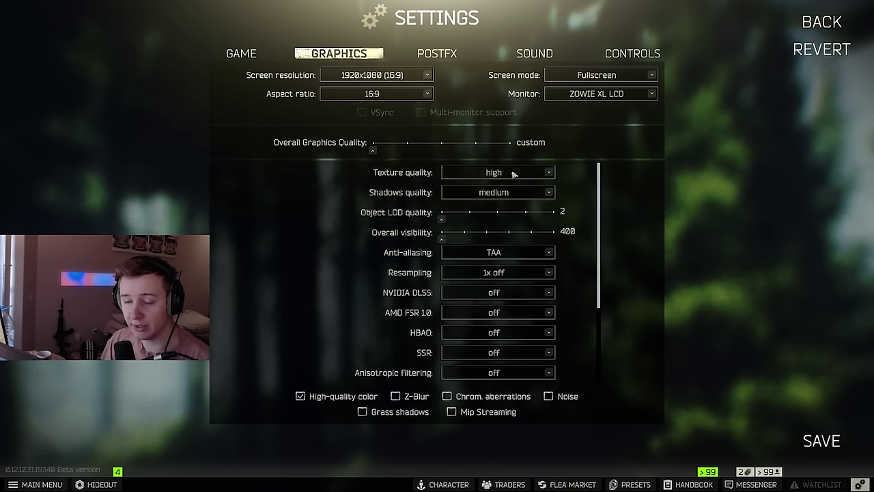
Step: Look through the remaining options in the game's graphics settings
scroll(500, 173, down, 3)
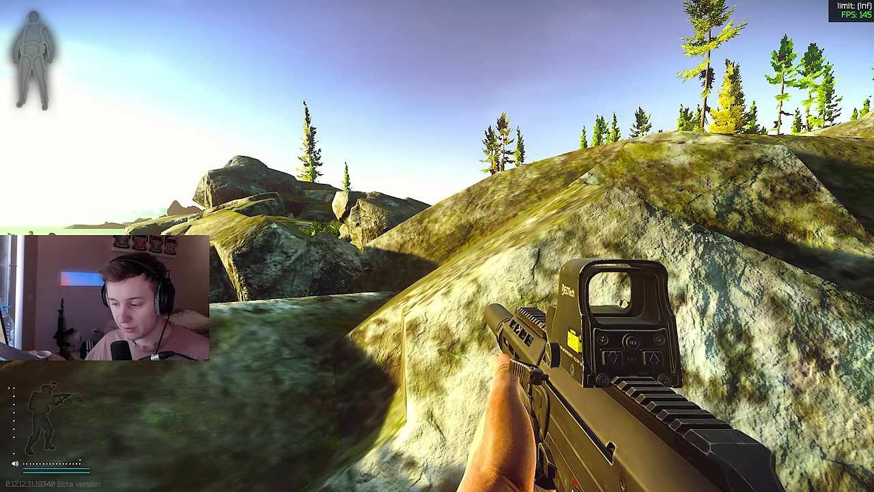
Step: Switch to Task Manager and examine the NVIDIA GPU's memory usage and the game process's memory use
key(alt+Tab)
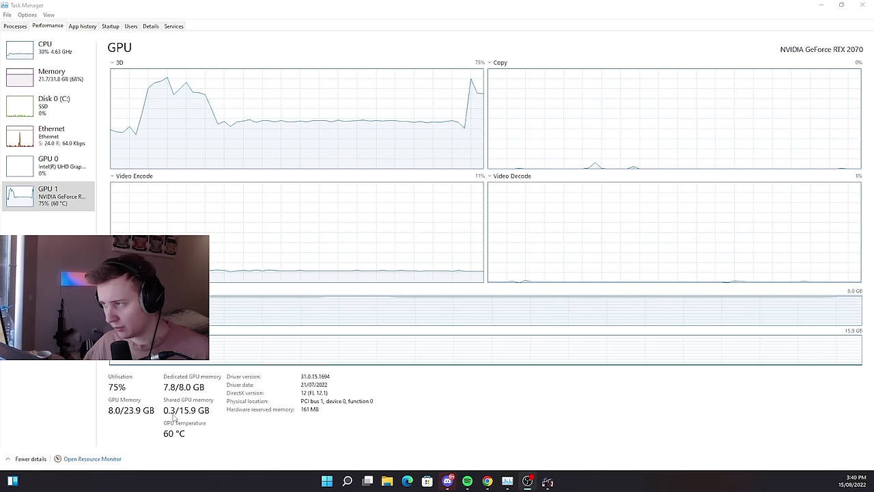
click(15, 26)
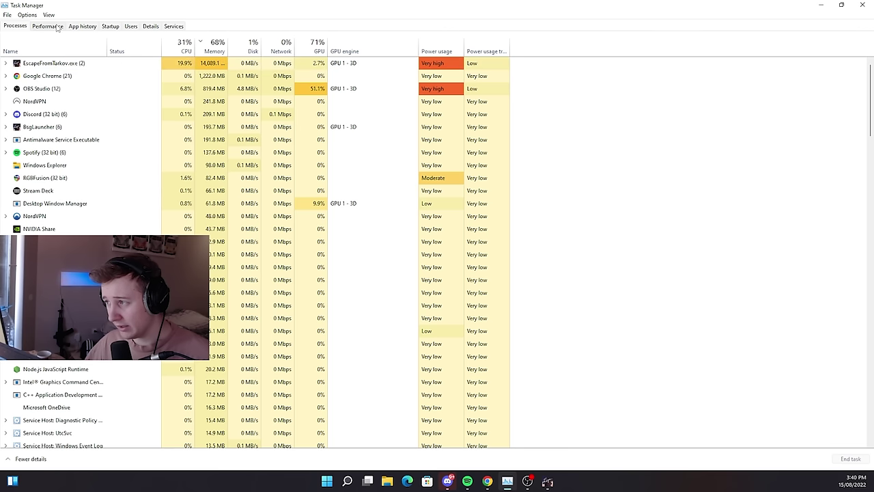
click(47, 26)
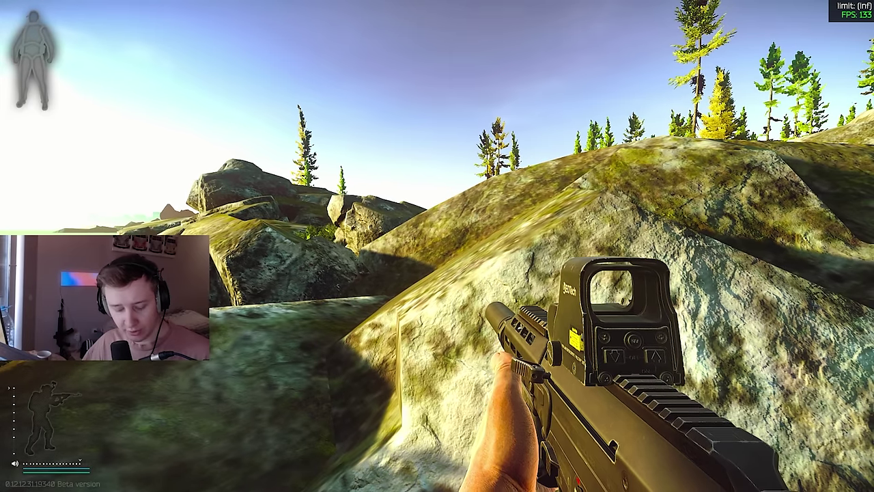
Step: Leave the raid view and check GPU performance and EscapeFromTarkov.exe memory use in Task Manager again
key(Escape)
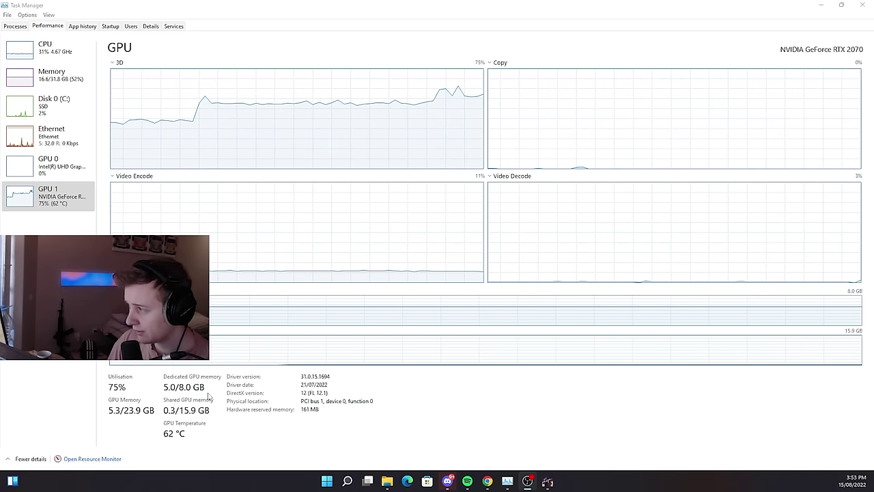
click(17, 26)
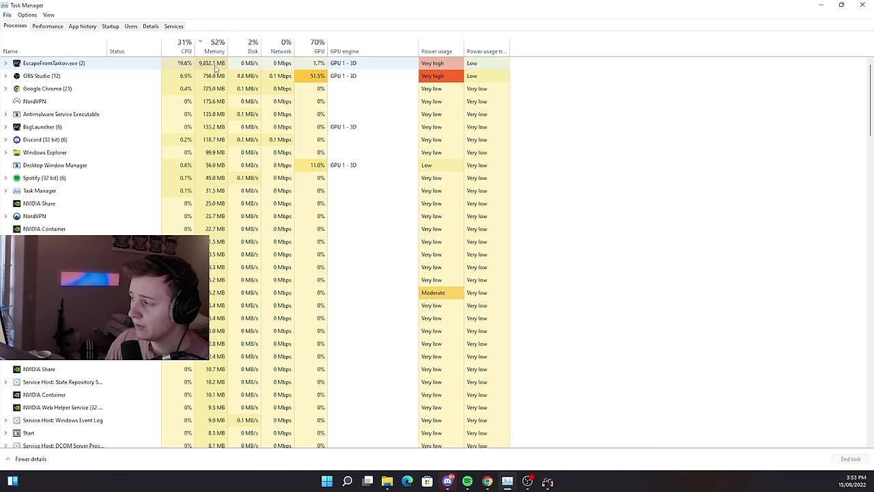
click(47, 27)
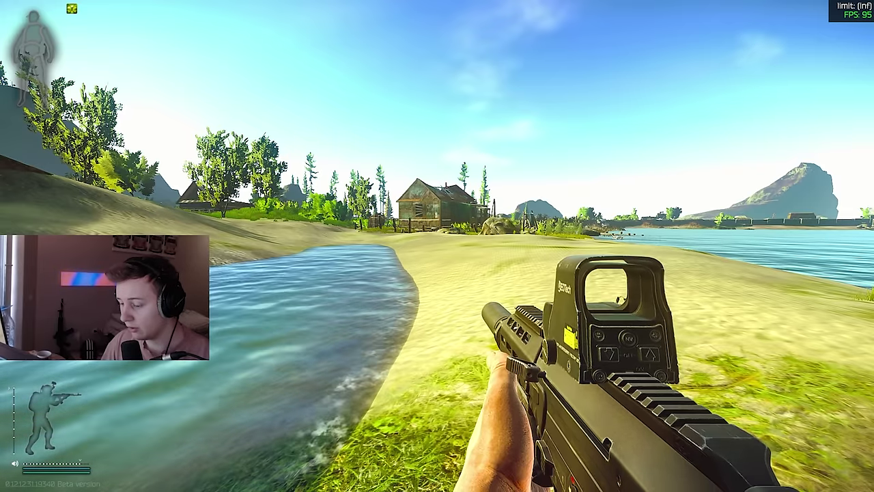
Step: Open the in-game graphics settings and read the descriptions of the Mip Streaming buffer size and disk usage limit
key(Escape)
click(839, 481)
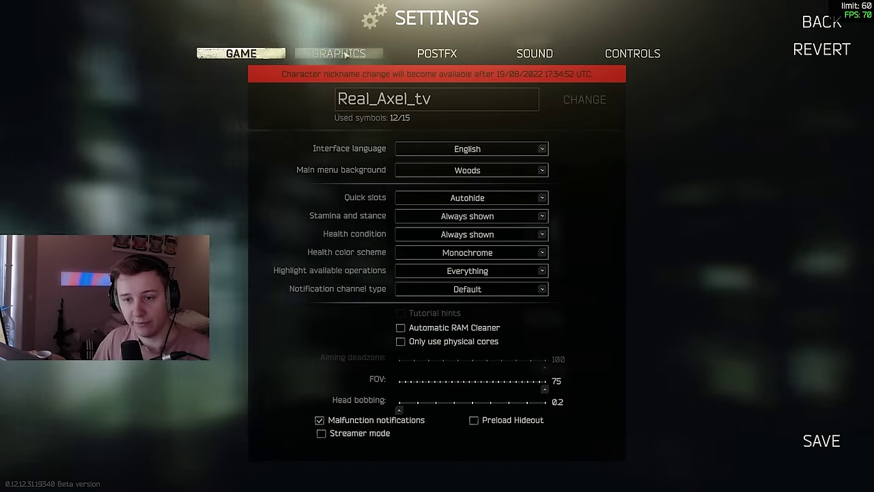
click(346, 56)
scroll(503, 314, down, 5)
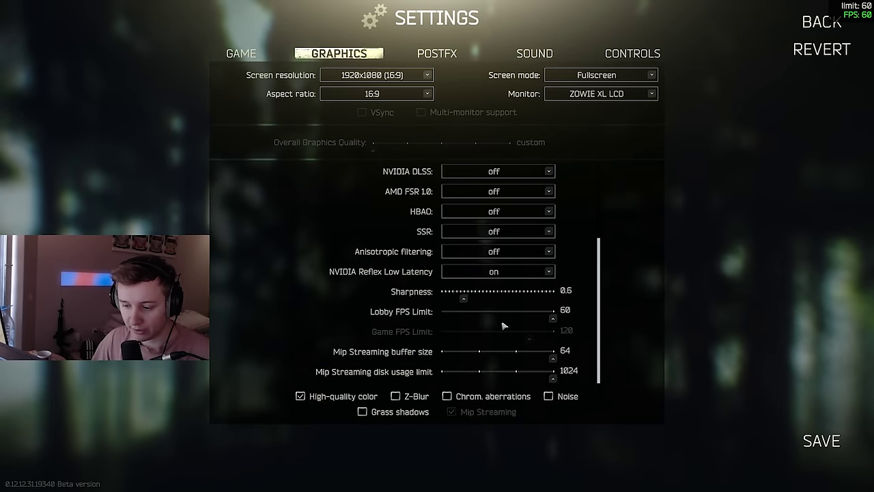
mouse_move(417, 355)
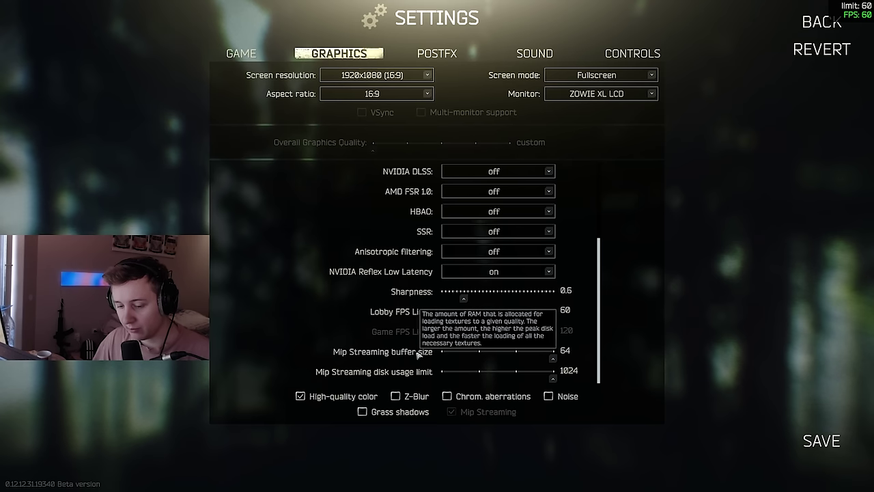
mouse_move(423, 374)
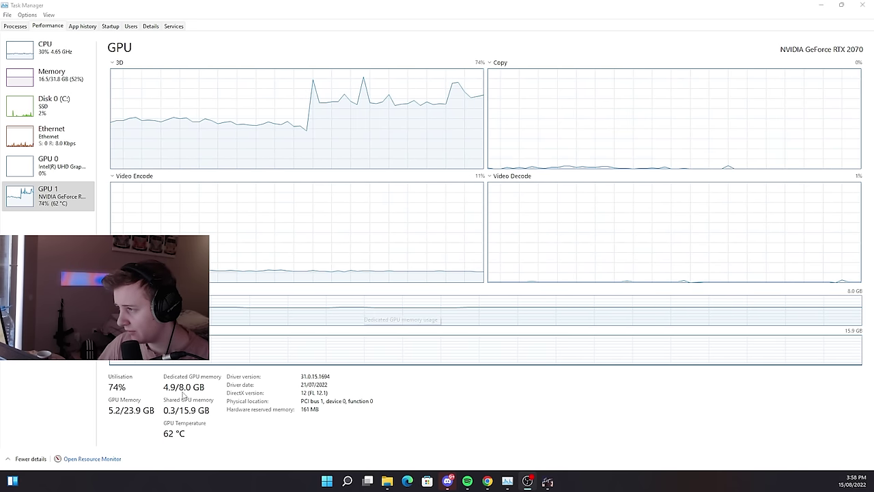
Step: Check the memory use of the running processes in Task Manager
click(11, 28)
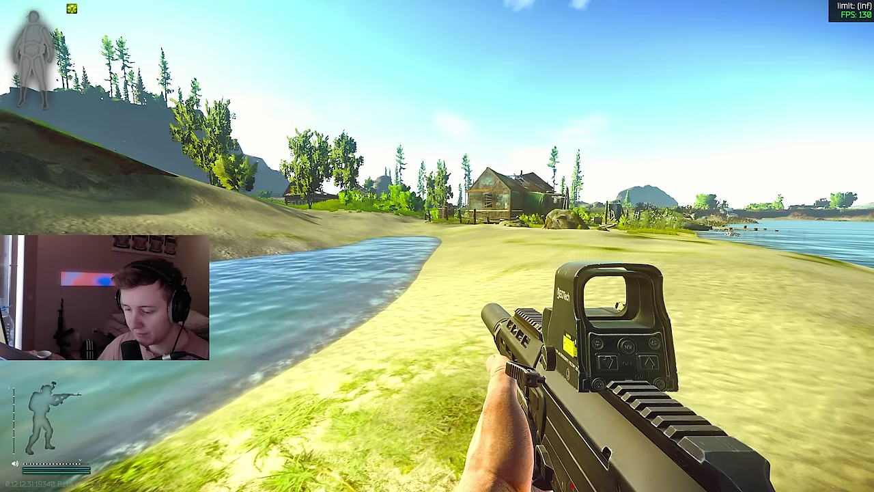
Step: Return to the game's graphics settings and review the values set for Mip Streaming buffer size and disk usage limit
key(Escape)
click(862, 485)
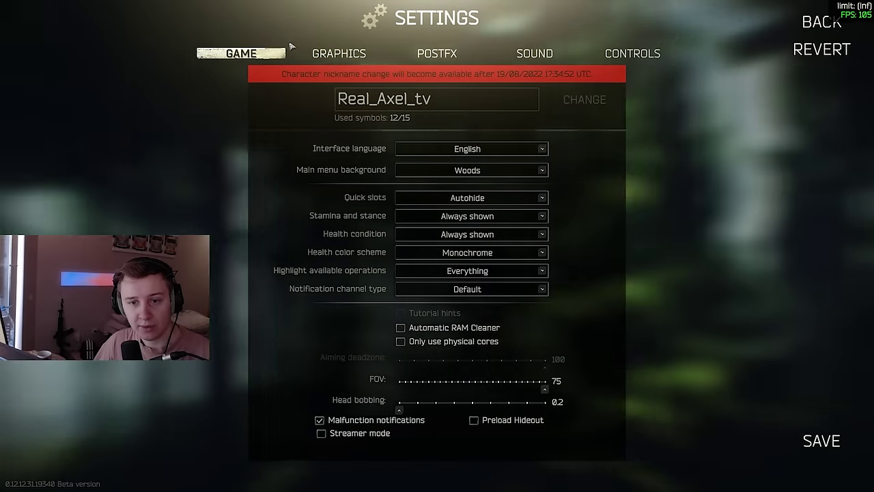
click(339, 53)
scroll(609, 355, down, 5)
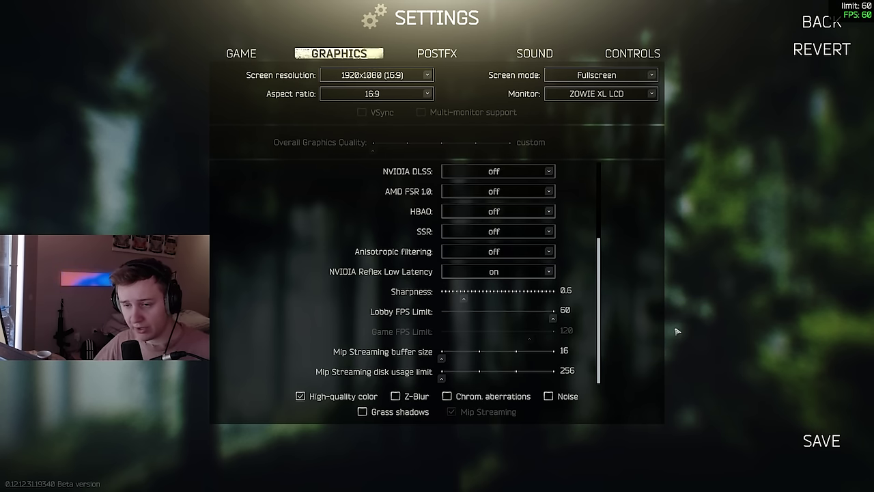
Step: Review the texture quality setting alongside the Mip Streaming buffer size and disk usage limit in the graphics settings
scroll(505, 188, up, 5)
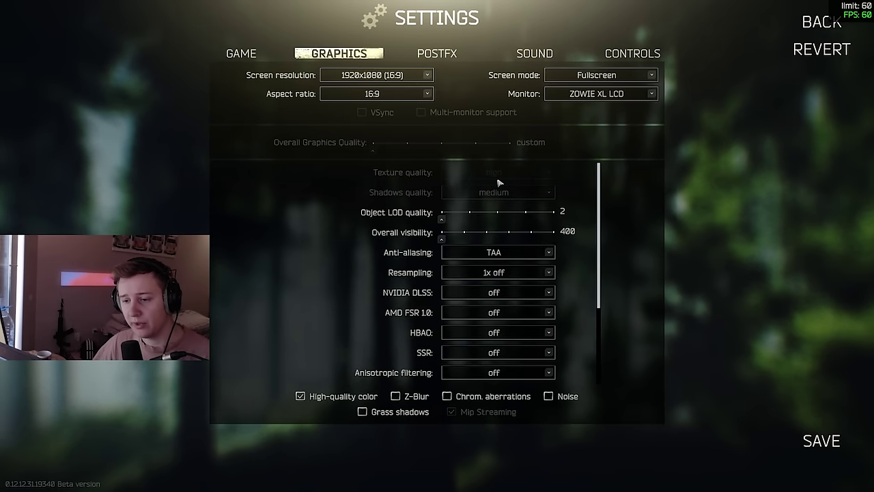
scroll(509, 175, down, 5)
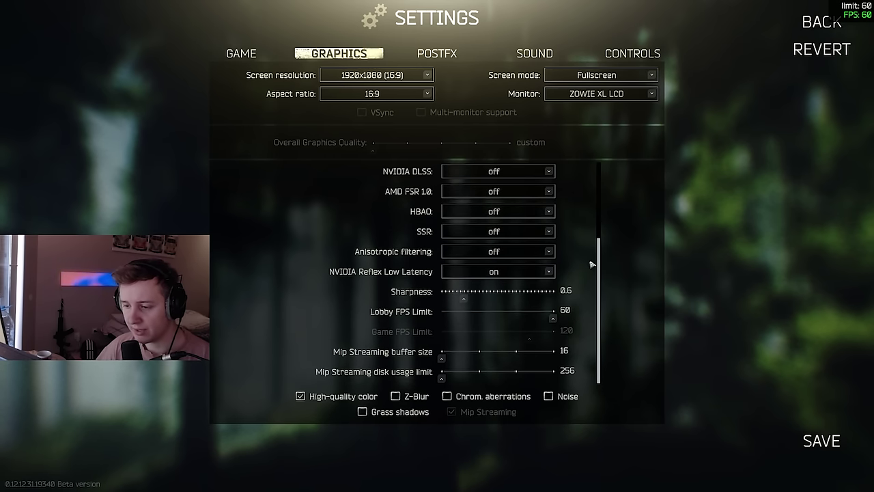
scroll(591, 264, up, 5)
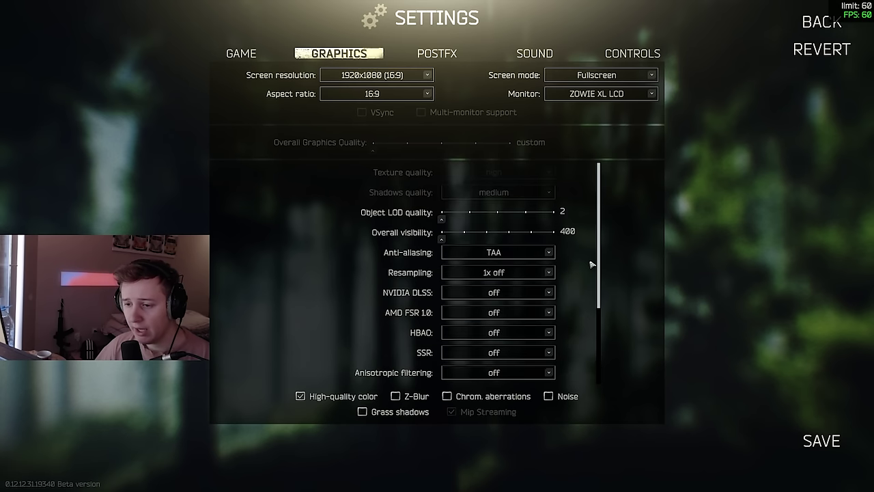
scroll(590, 271, down, 5)
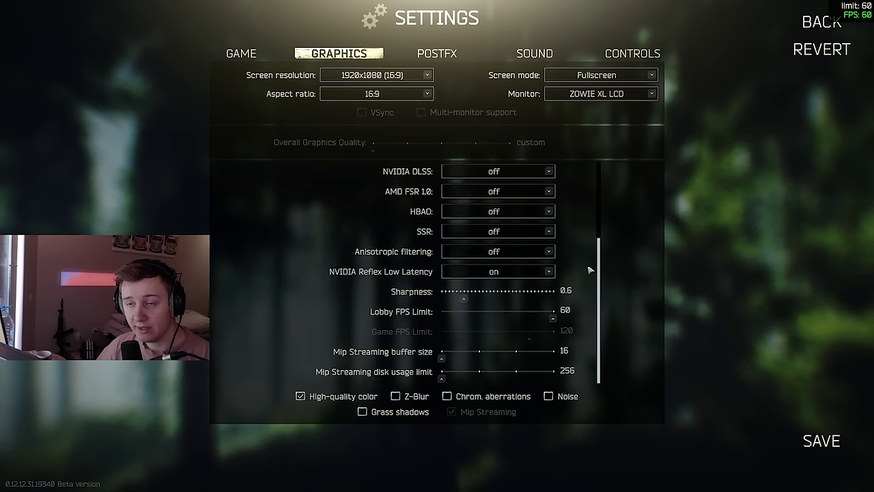
scroll(589, 270, up, 5)
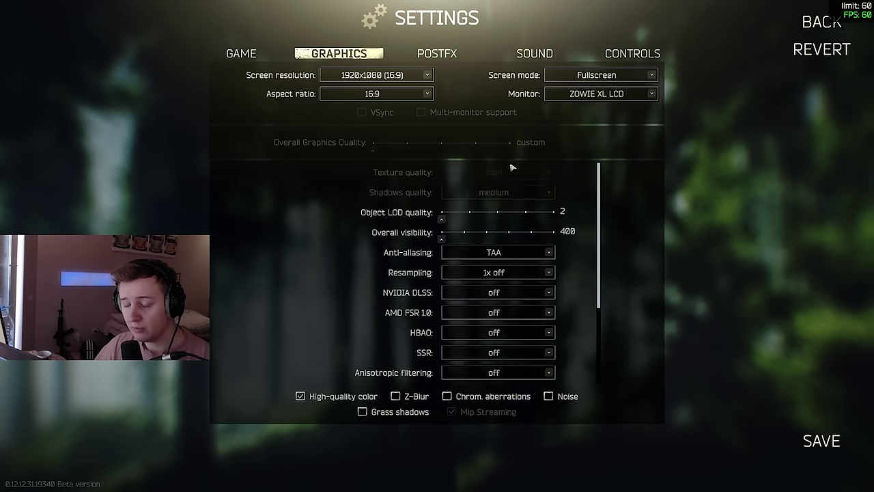
Step: Set the Mip Streaming buffer size to 64, and try a disk usage limit of 1024 before returning it to 256
scroll(512, 168, down, 5)
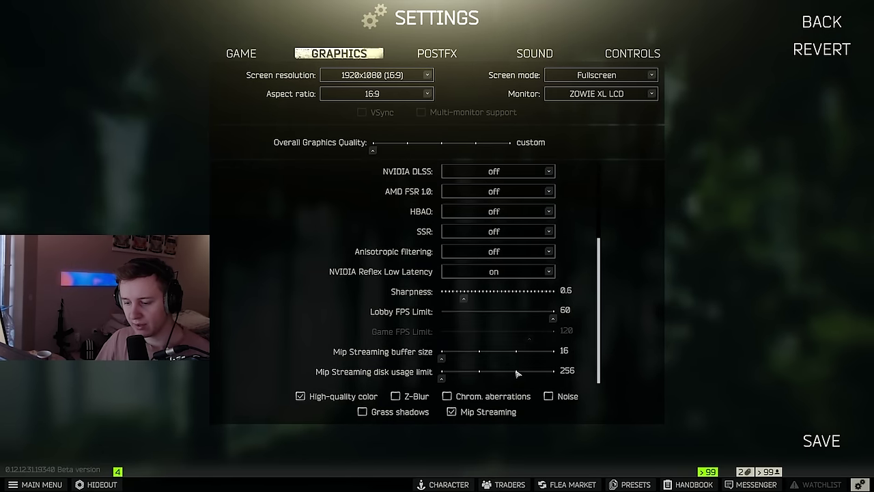
drag(441, 358, 562, 352)
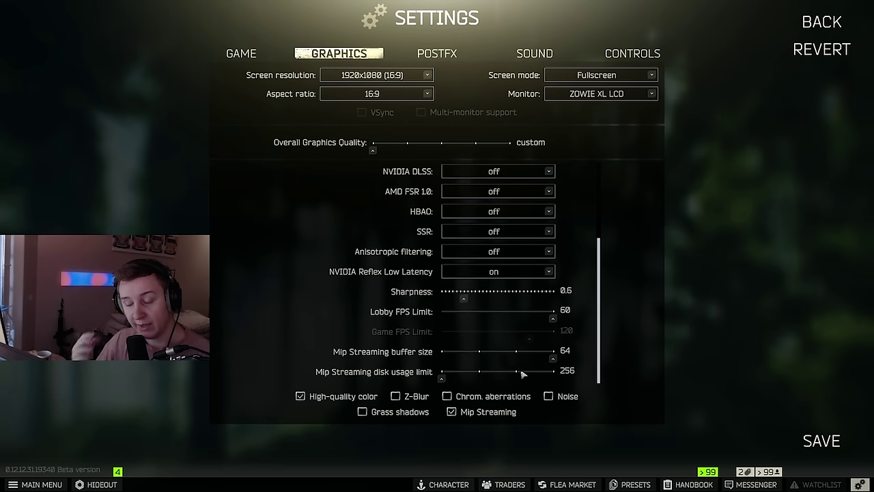
drag(459, 380, 634, 379)
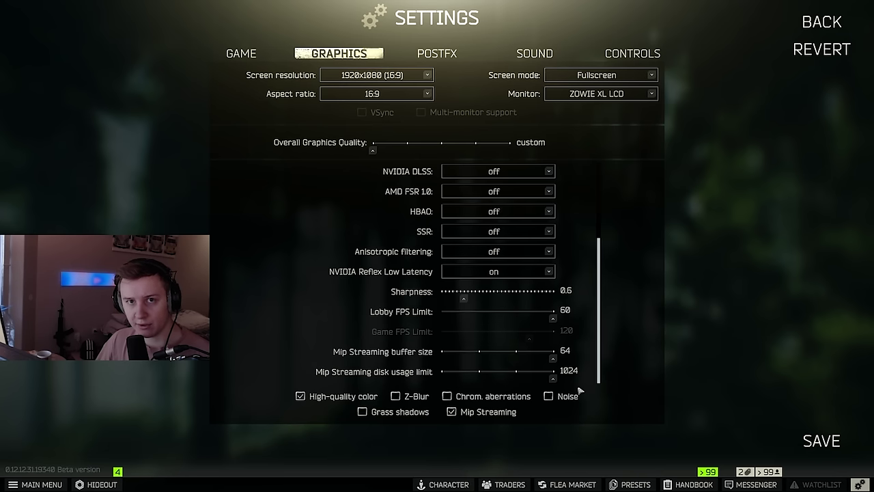
drag(551, 379, 441, 379)
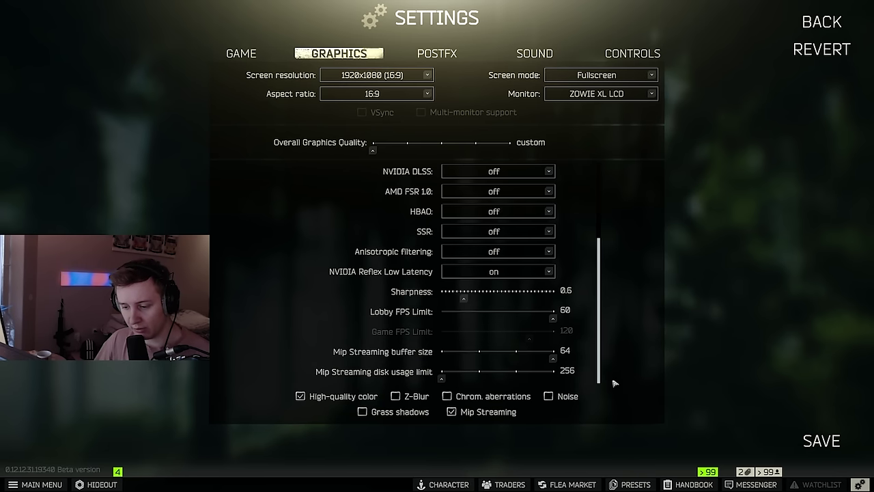